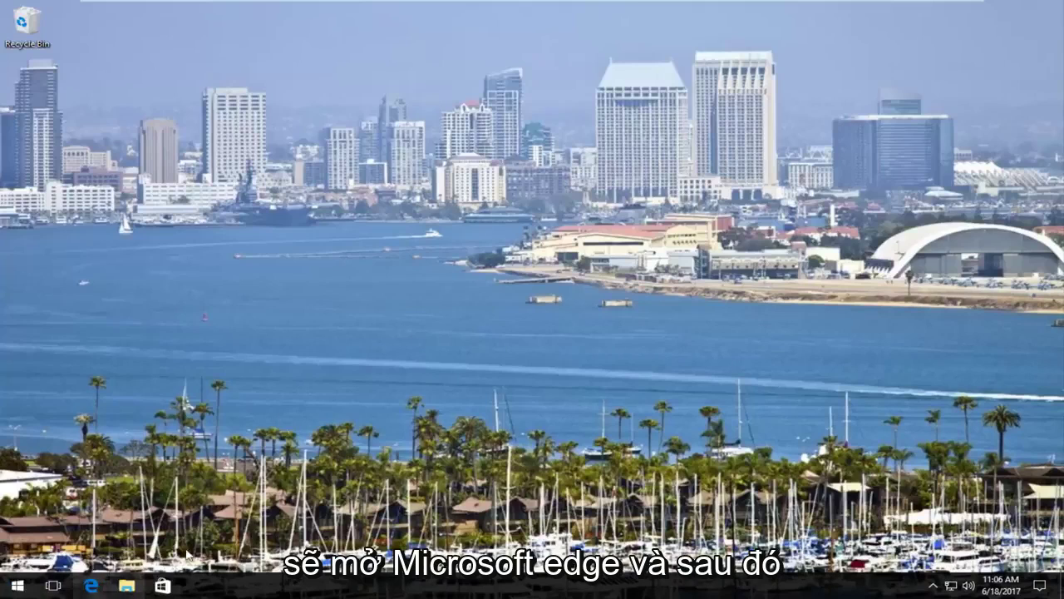
# - In Edge, search Google for 'windows 10 media creation tool' using the suggestion
pyautogui.click(93, 586)
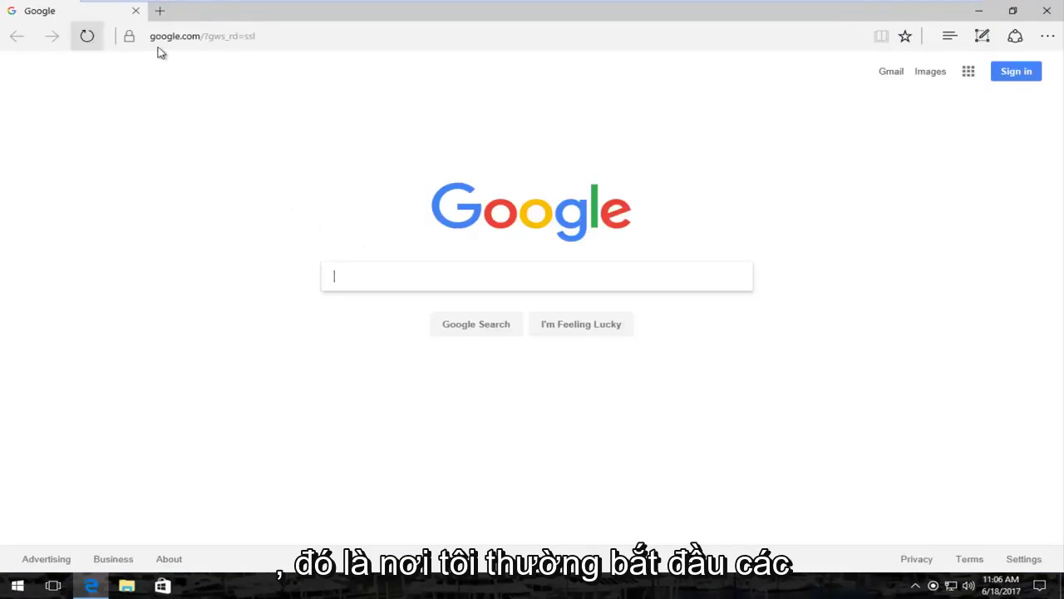
pyautogui.click(950, 133)
pyautogui.click(452, 275)
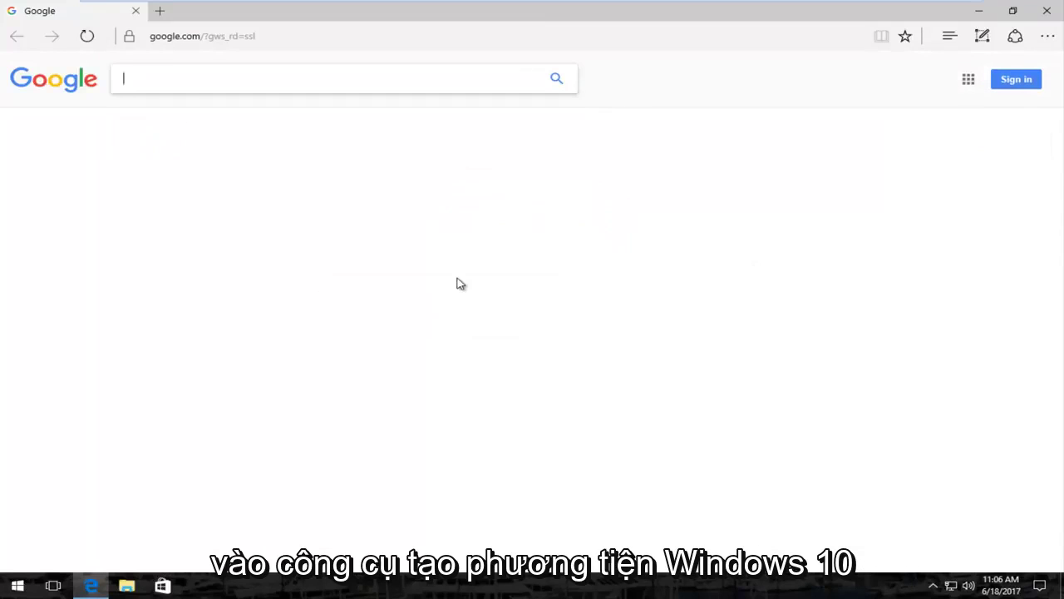
pyautogui.write('windows 10 media crea')
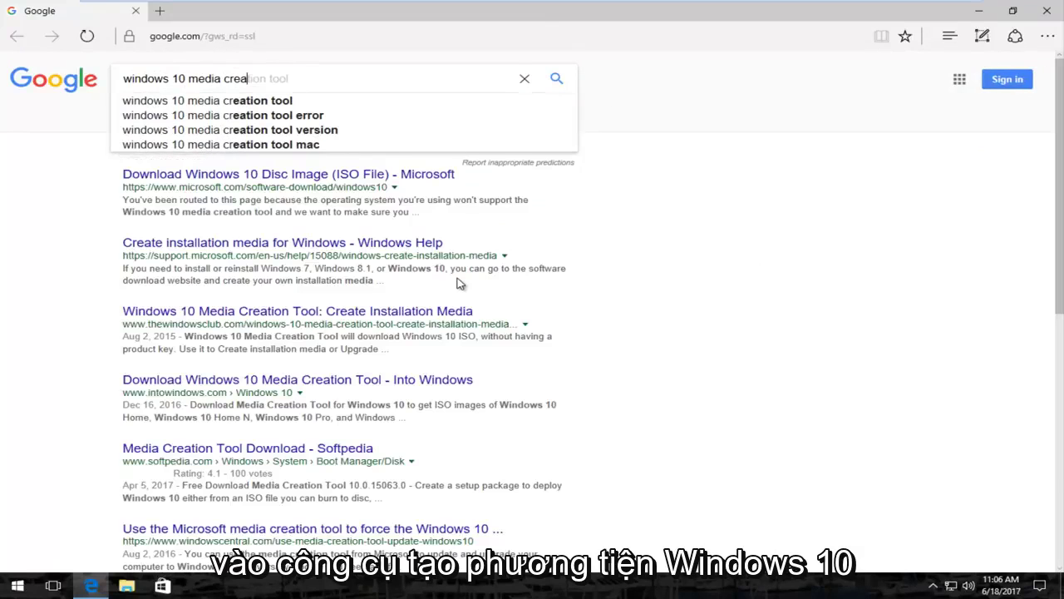
pyautogui.click(284, 101)
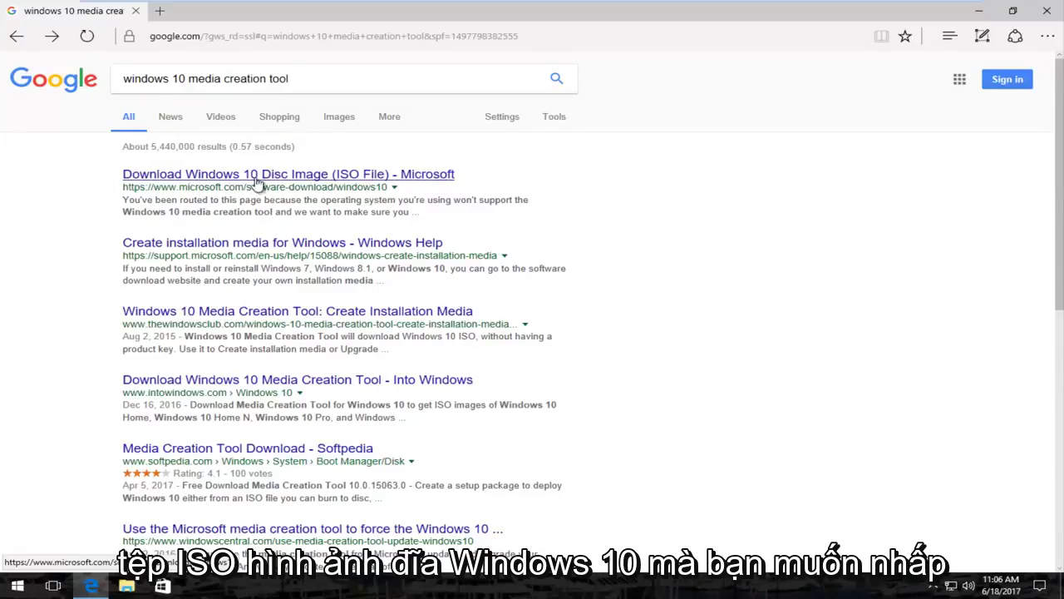
# - Open Microsoft's Download Windows 10 page from the first search result
pyautogui.click(193, 178)
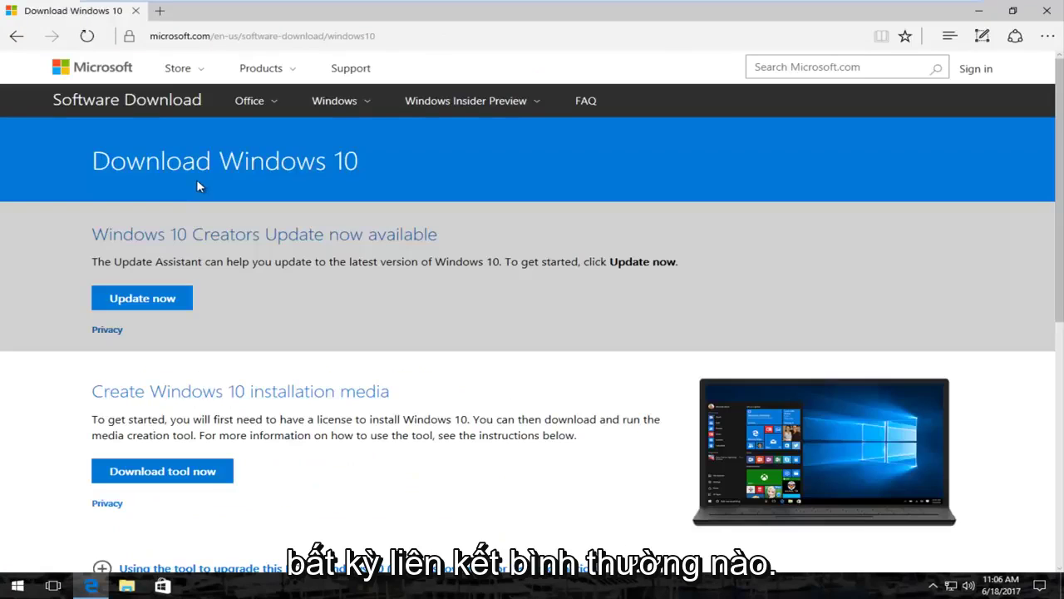
pyautogui.scroll(-3, 207, 196)
pyautogui.scroll(2, 104, 152)
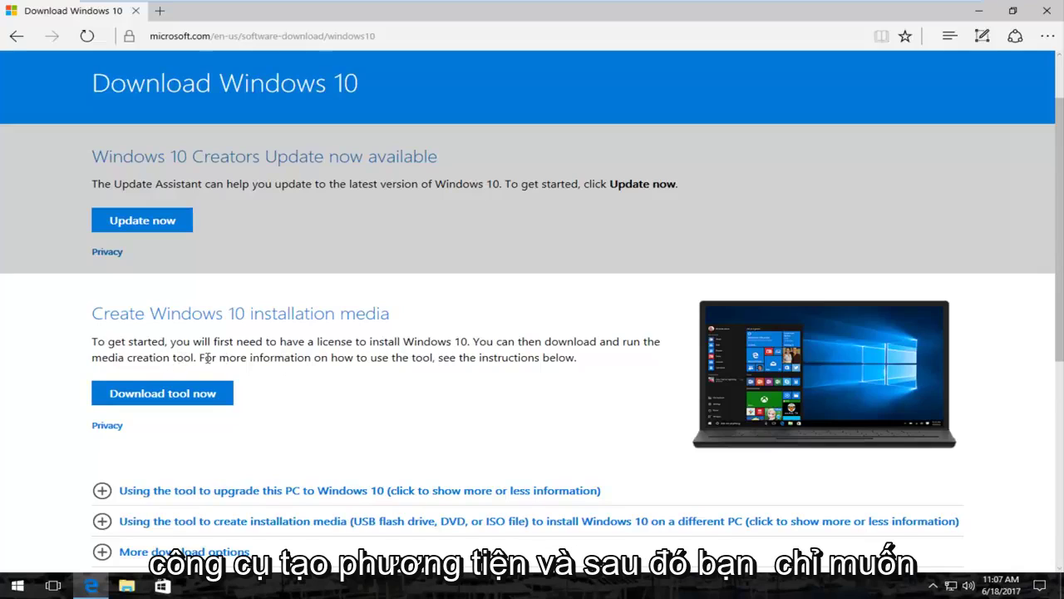
# - Download MediaCreationTool.exe, save it, and run it
pyautogui.click(179, 402)
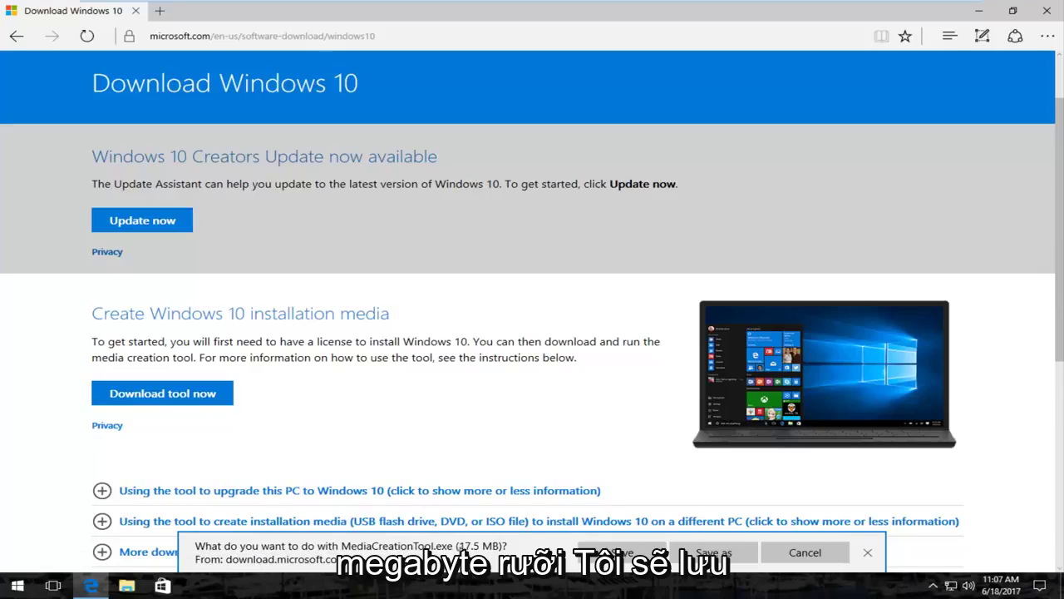
pyautogui.click(613, 553)
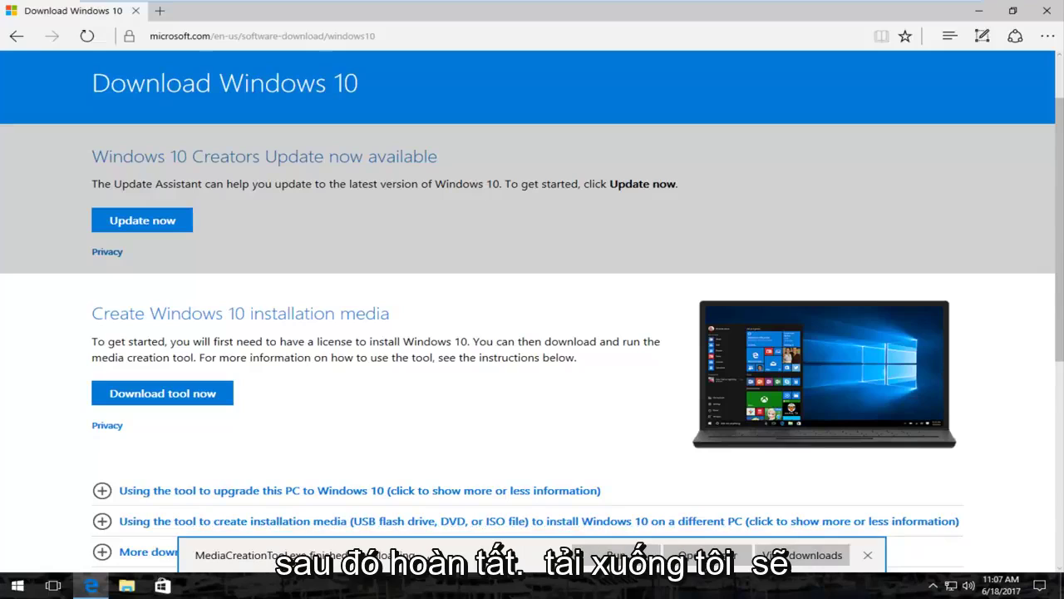
pyautogui.click(613, 554)
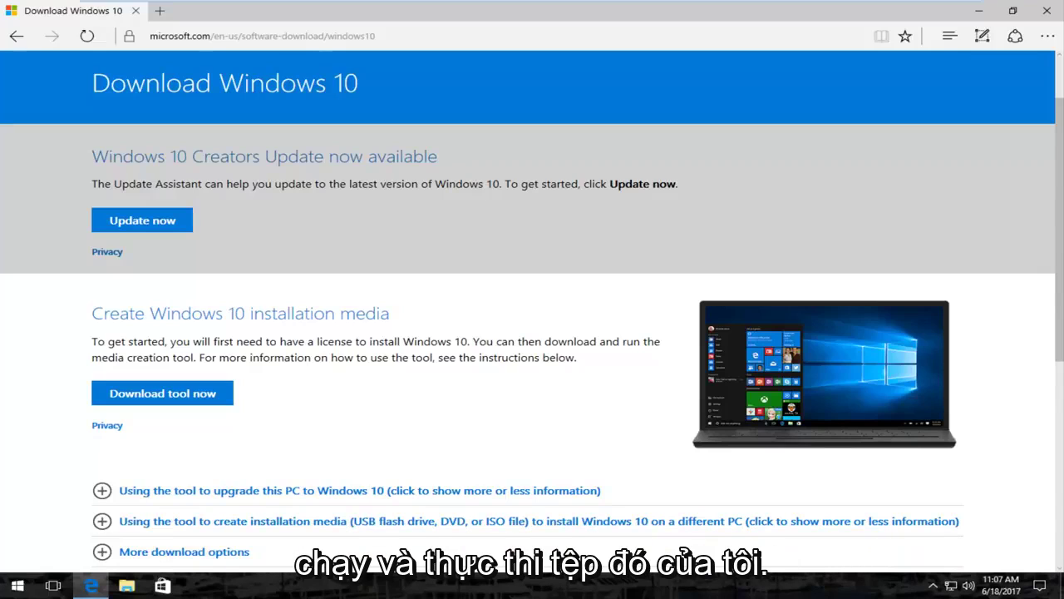
# - Minimize the browser, allow the tool in User Account Control, and accept the license terms
pyautogui.click(980, 11)
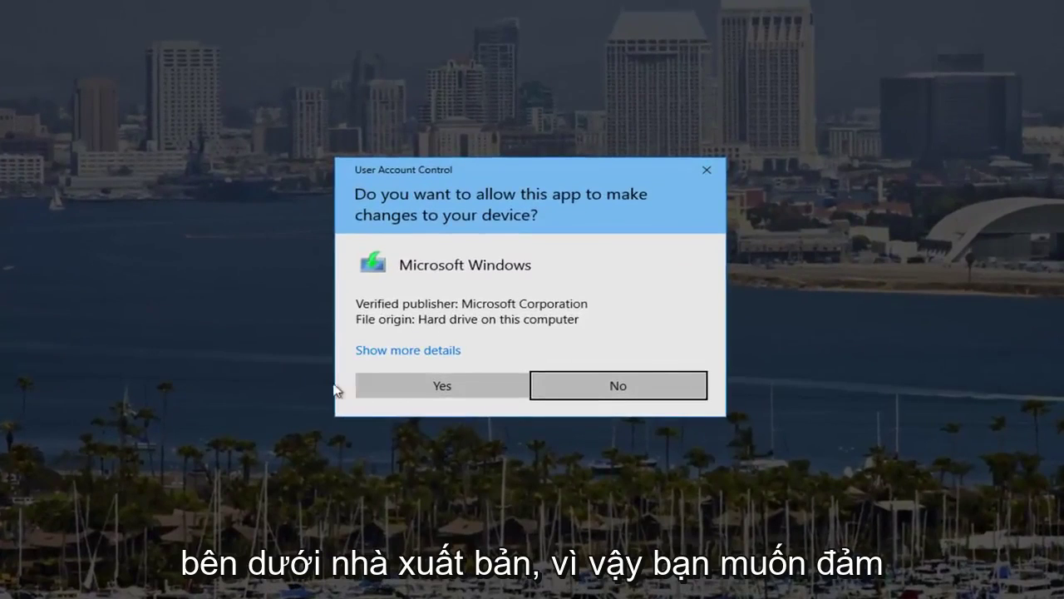
pyautogui.click(407, 387)
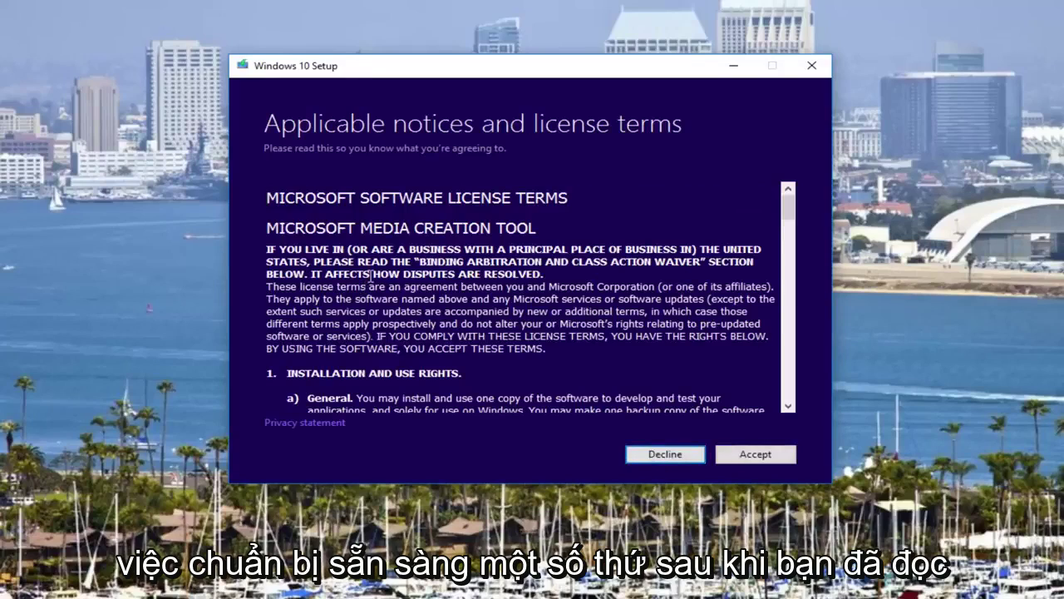
pyautogui.scroll(-15, 361, 287)
pyautogui.scroll(-5, 358, 273)
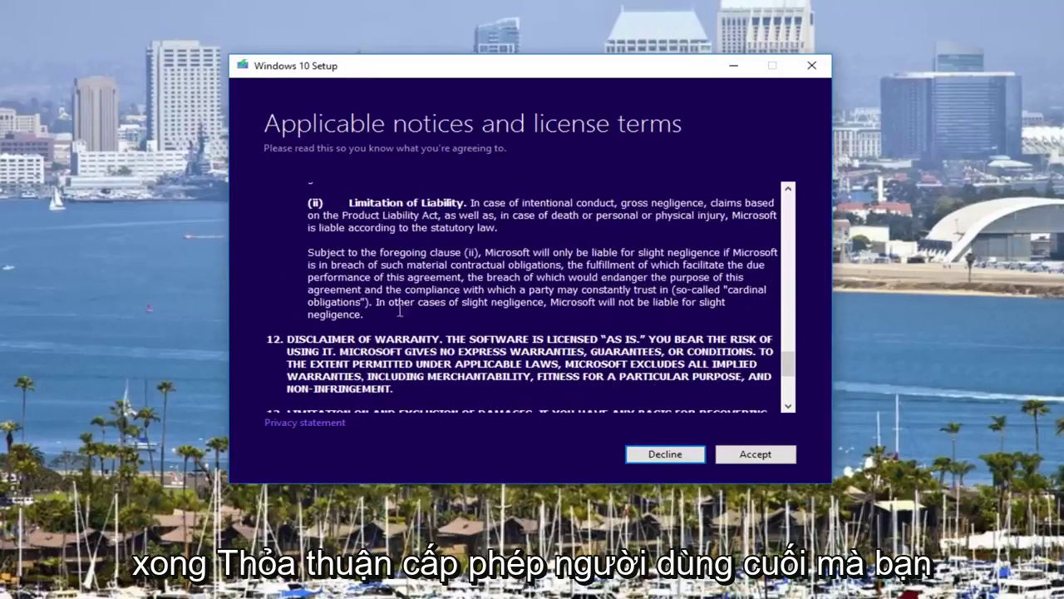
pyautogui.click(751, 456)
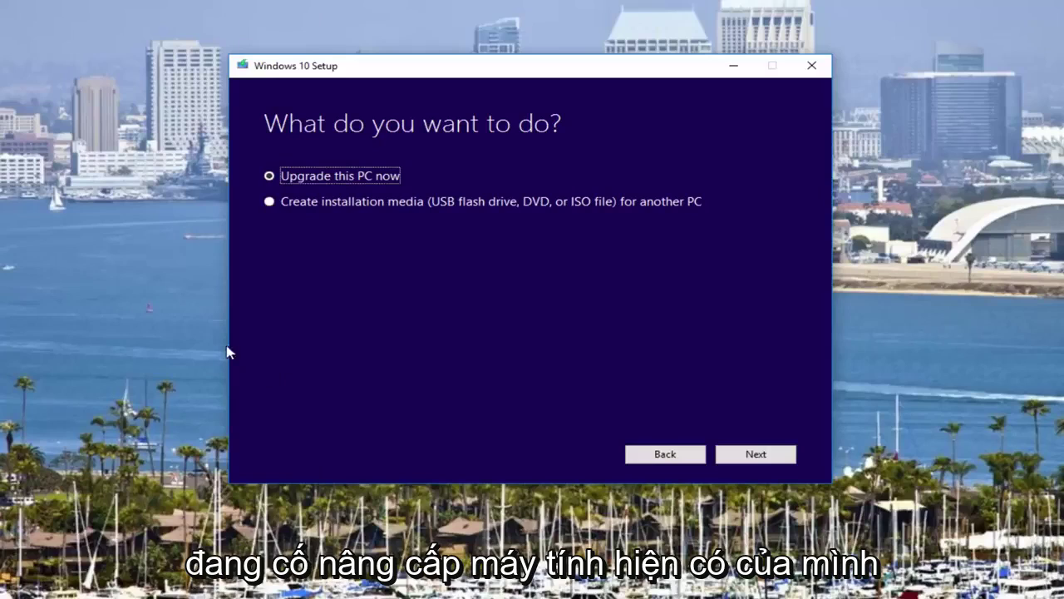
# - Choose 'Create installation media for another PC' and continue
pyautogui.click(269, 203)
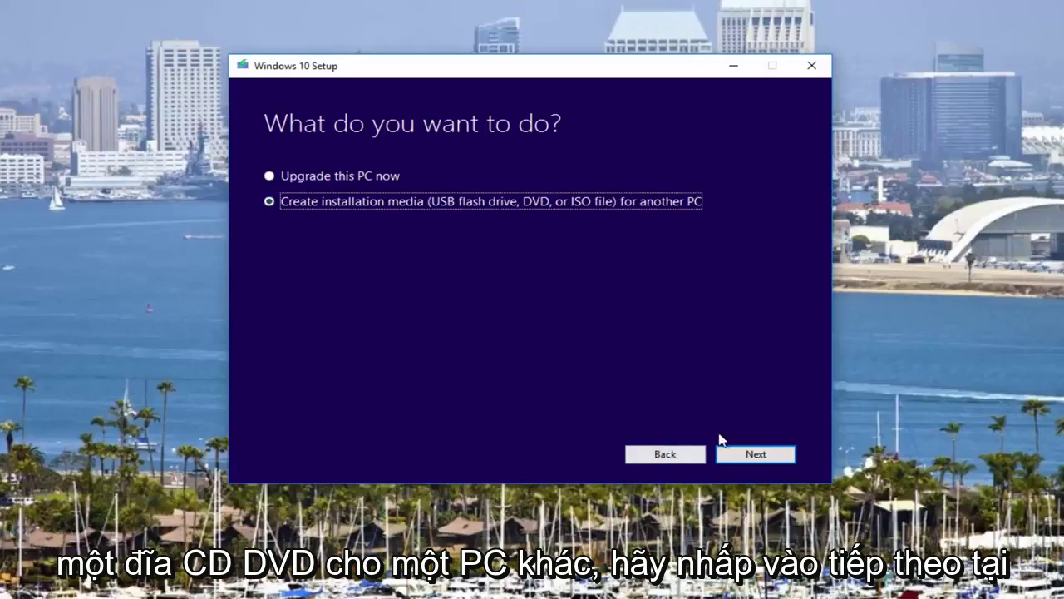
pyautogui.click(754, 456)
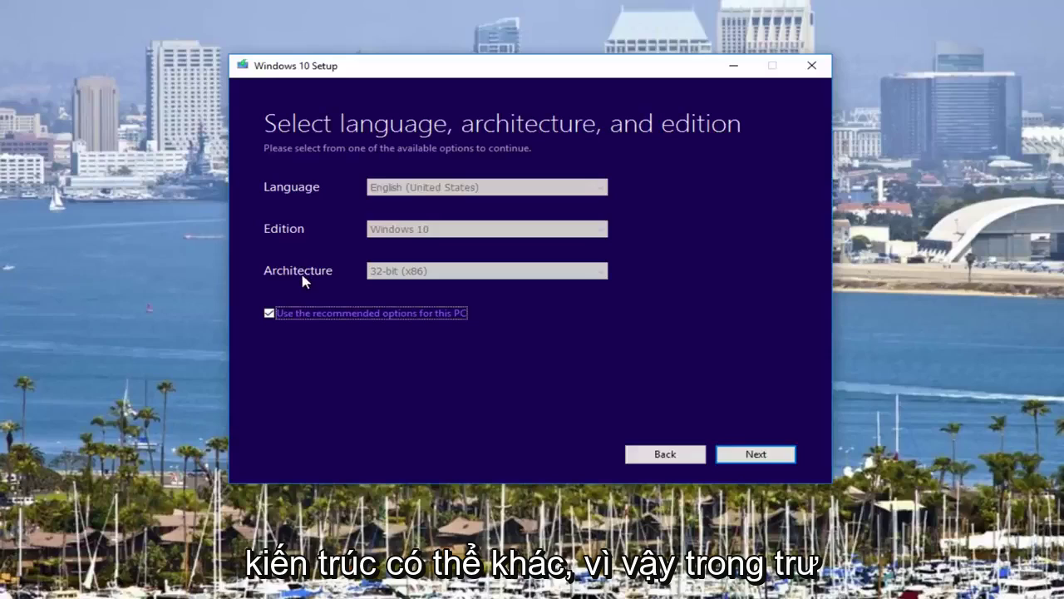
# - Uncheck the recommended options, keeping English (United States), Windows 10 and 32-bit (x86)
pyautogui.click(268, 313)
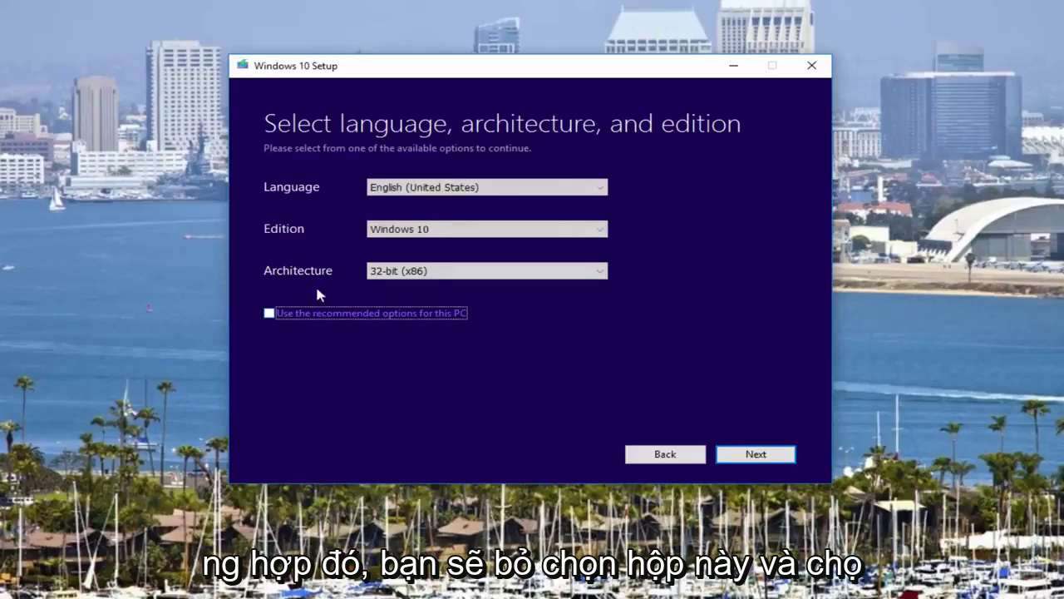
pyautogui.click(395, 274)
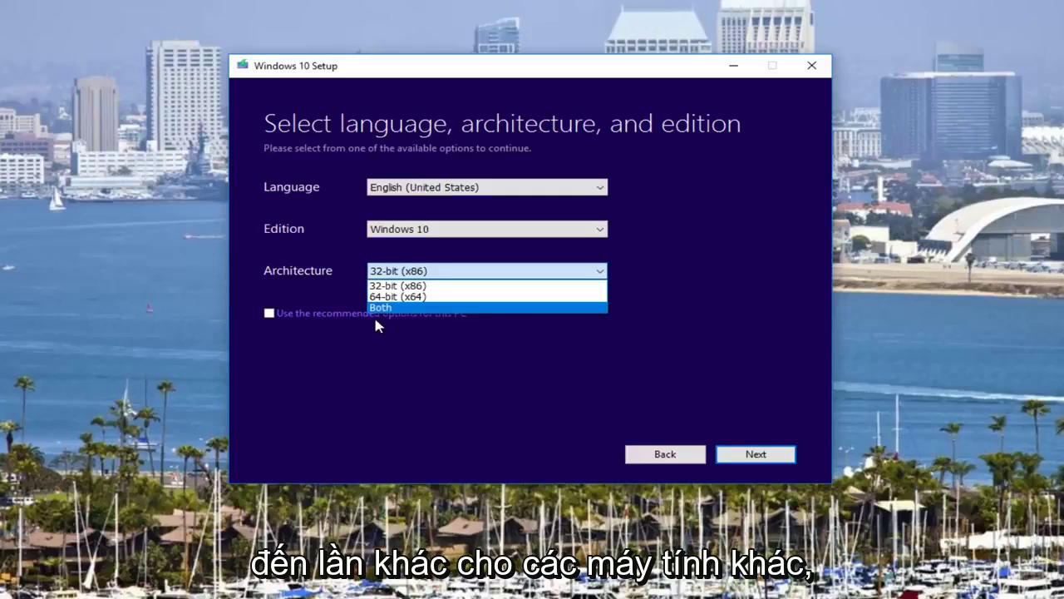
pyautogui.click(302, 273)
pyautogui.click(407, 190)
pyautogui.click(724, 195)
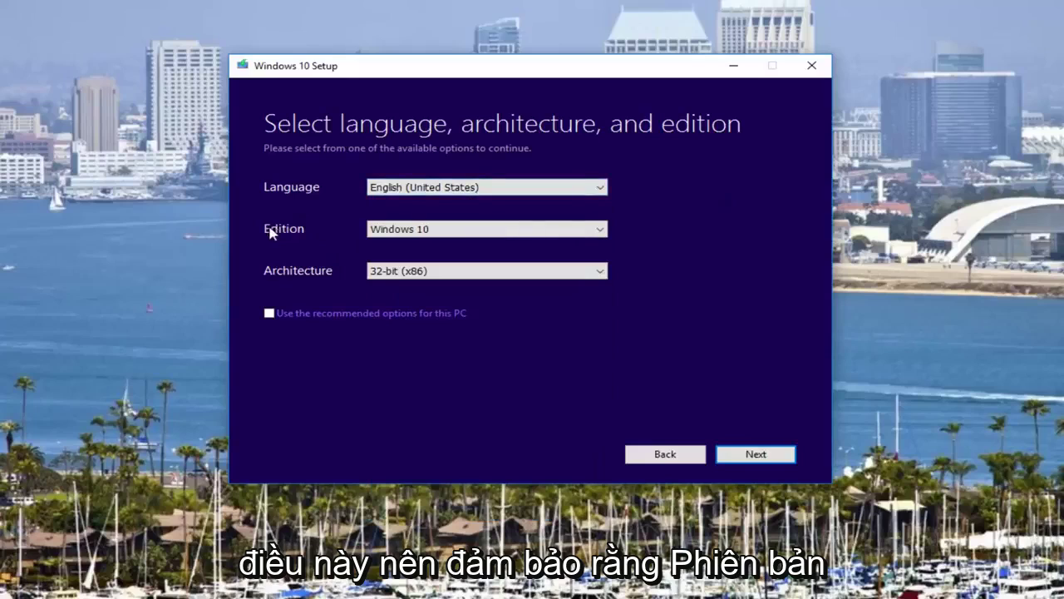
pyautogui.click(391, 233)
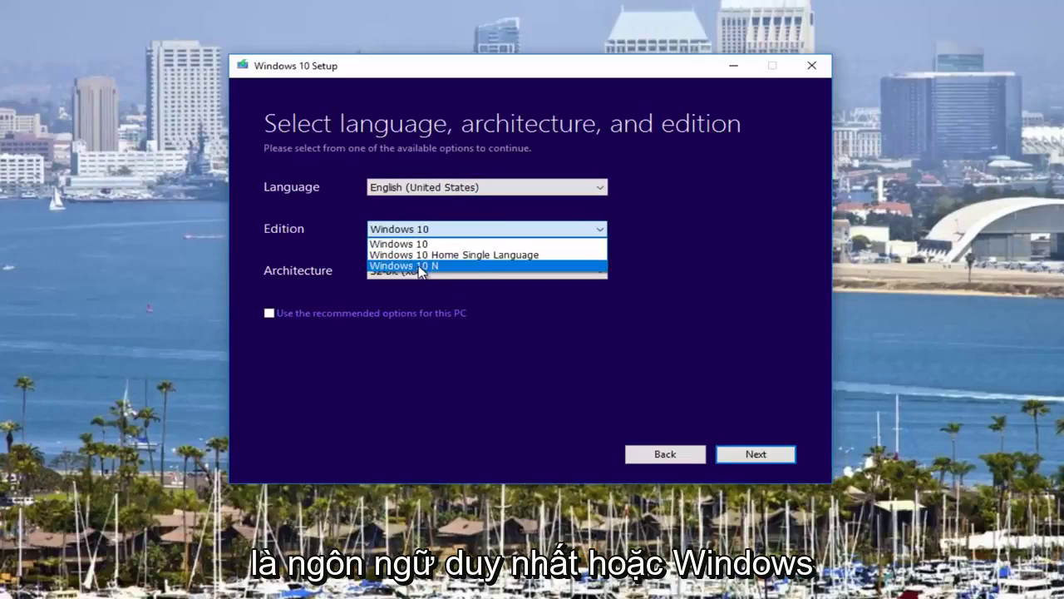
pyautogui.click(668, 224)
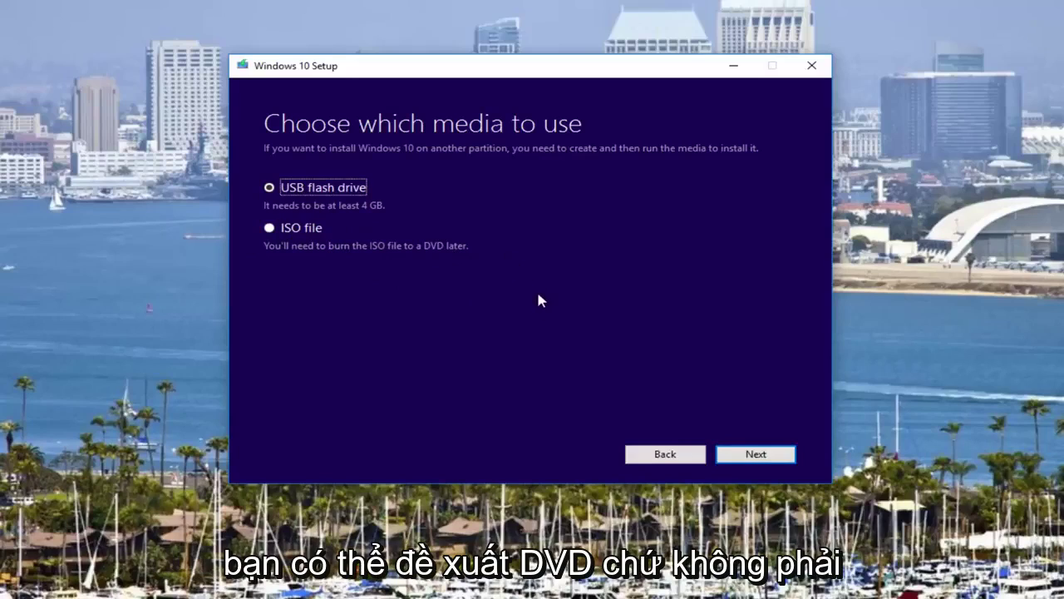
# - Go back, choose Upgrade this PC now to start downloading, and dismiss the quit prompt
pyautogui.click(654, 458)
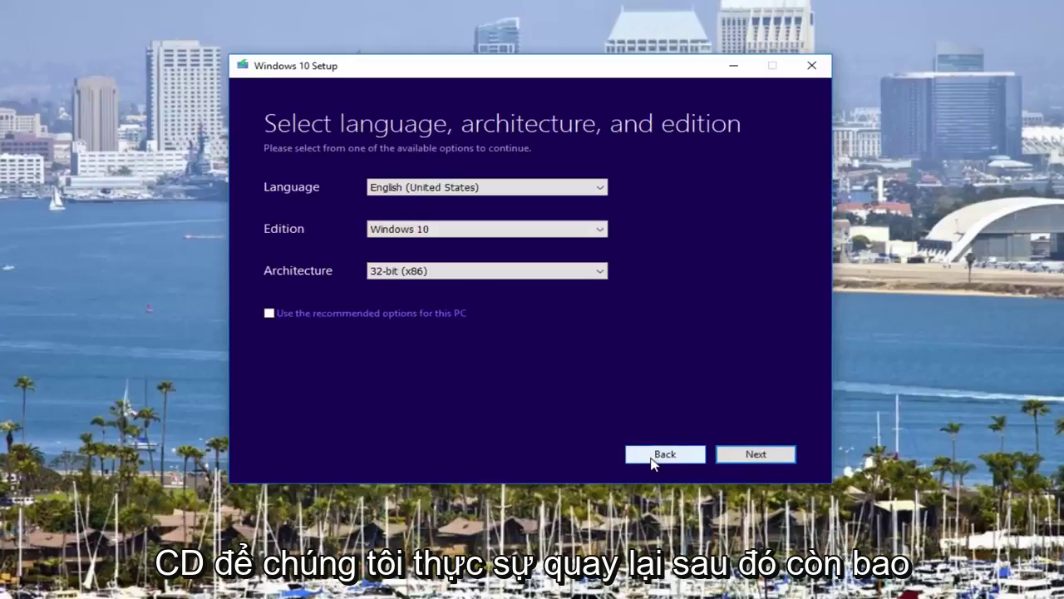
pyautogui.click(654, 457)
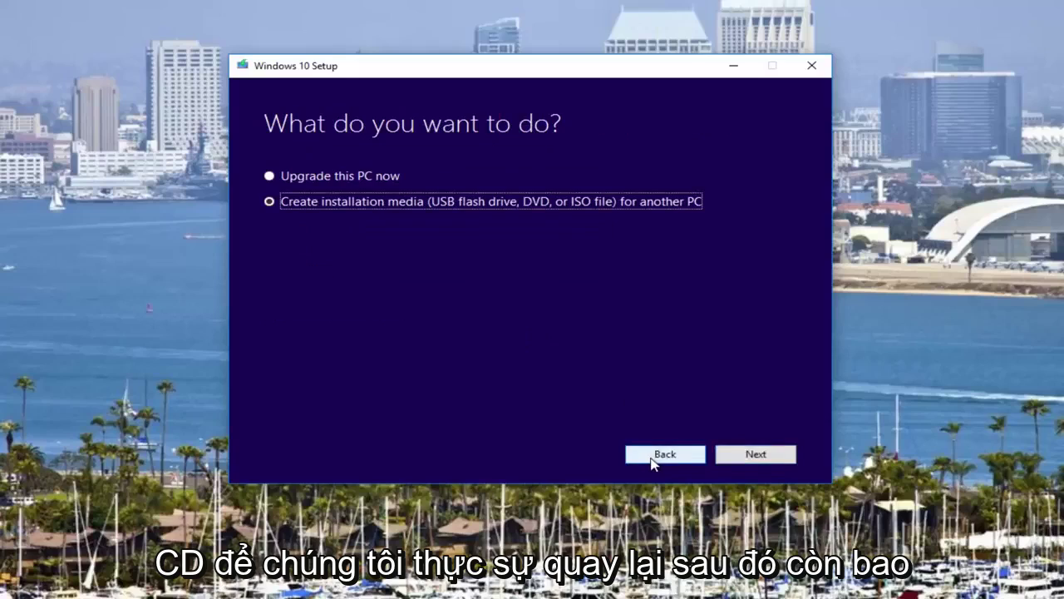
pyautogui.click(268, 175)
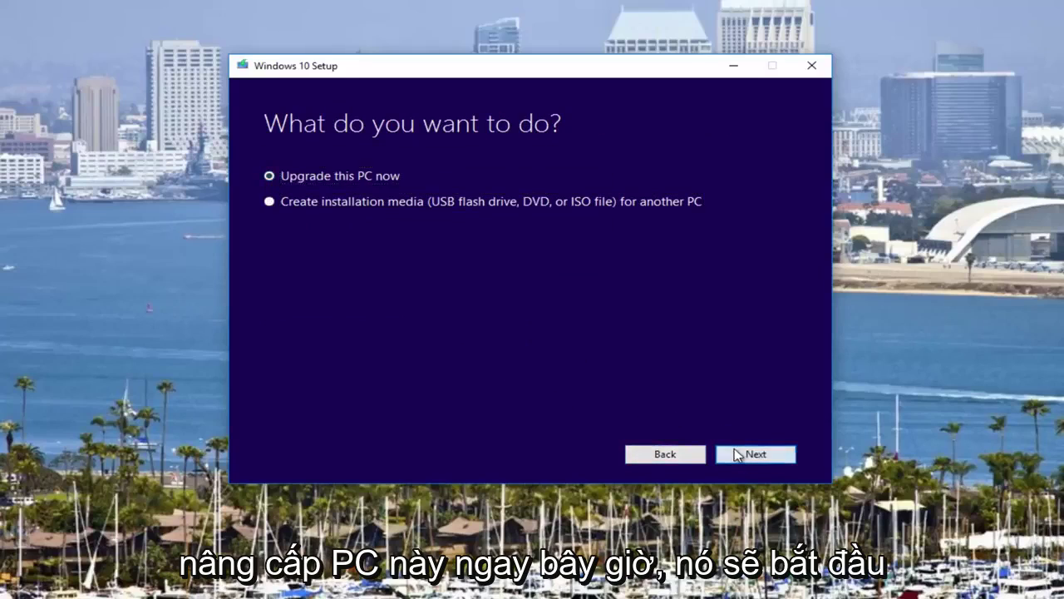
pyautogui.click(736, 454)
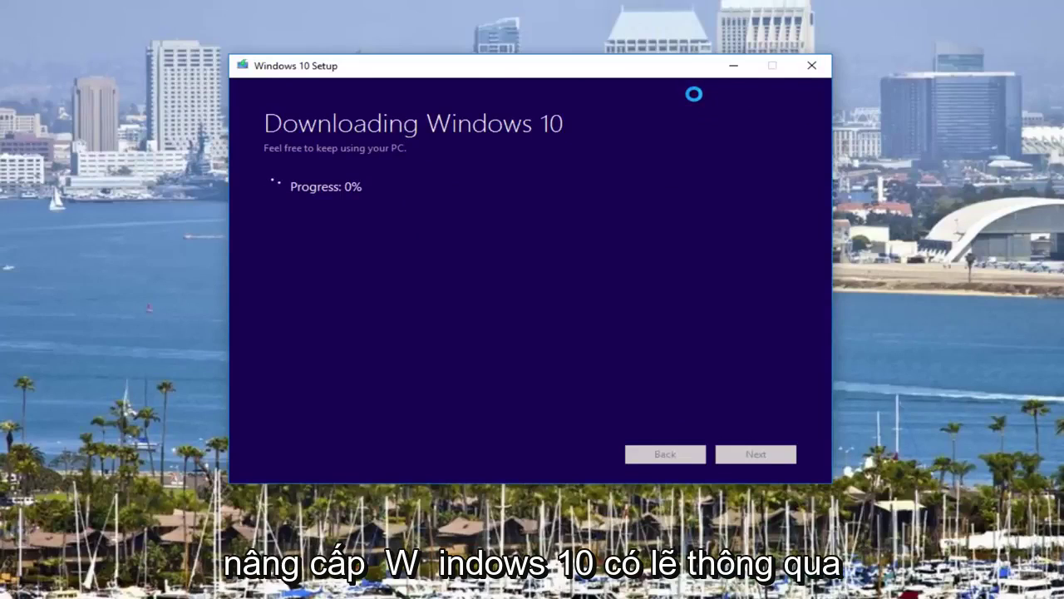
pyautogui.hotkey('alt', 'F4')
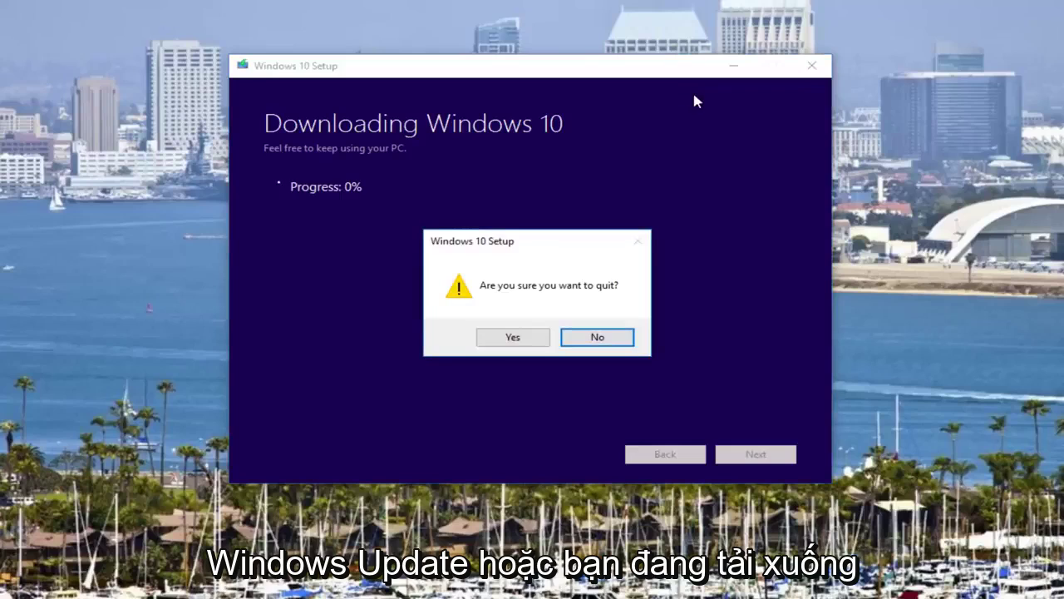
pyautogui.click(513, 337)
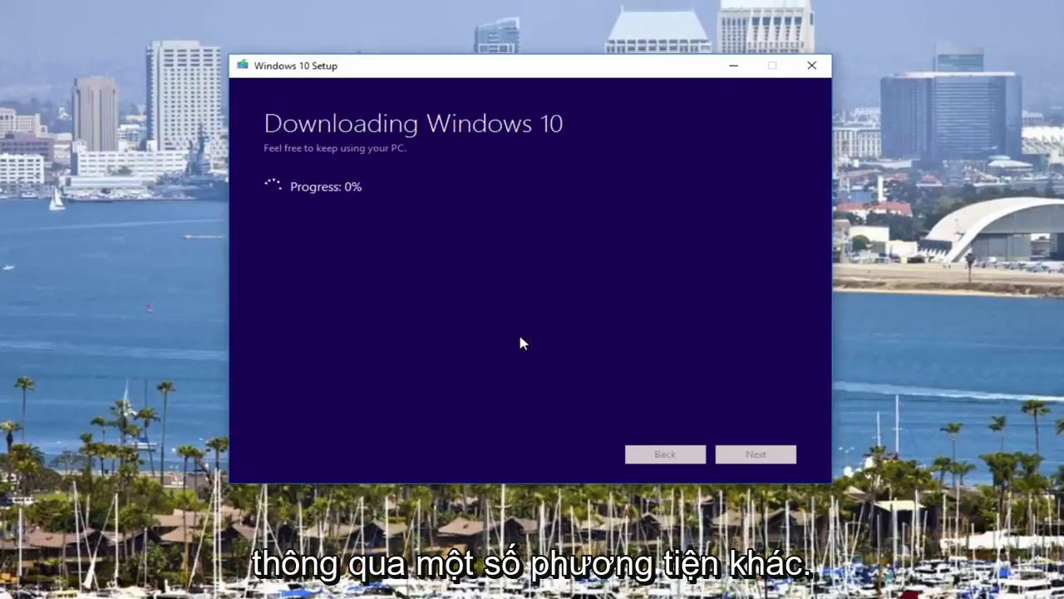